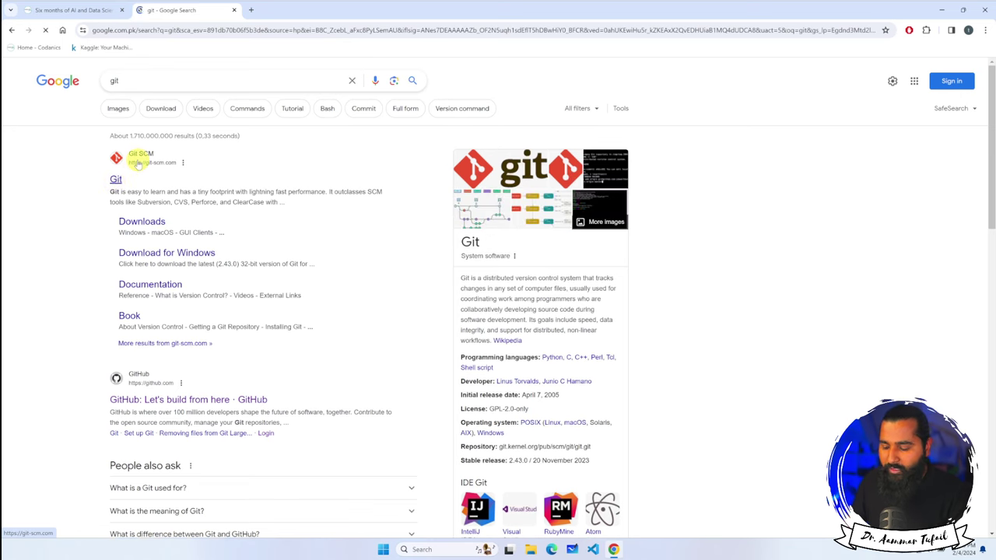
- Enlarge the Google results page to 125% and open the official Git website from the results
{"action": "key", "text": "ctrl+plus"}
{"action": "key", "text": "ctrl+plus"}
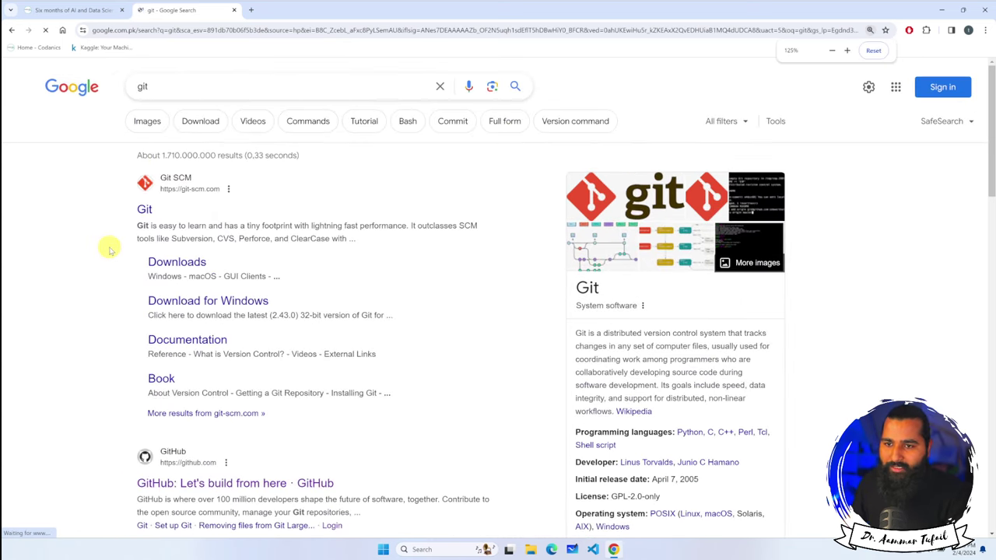
{"action": "key", "text": "ctrl+minus"}
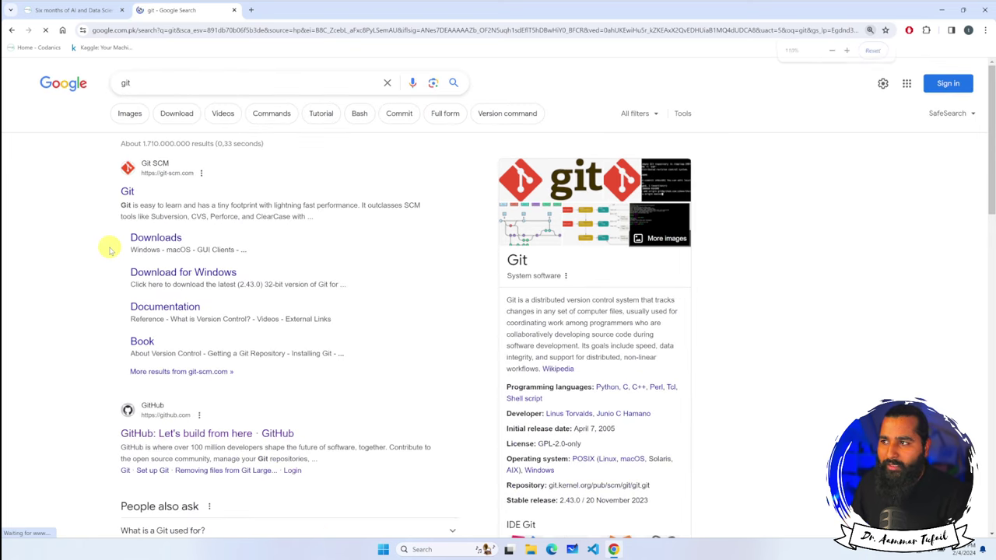
{"action": "key", "text": "ctrl+plus"}
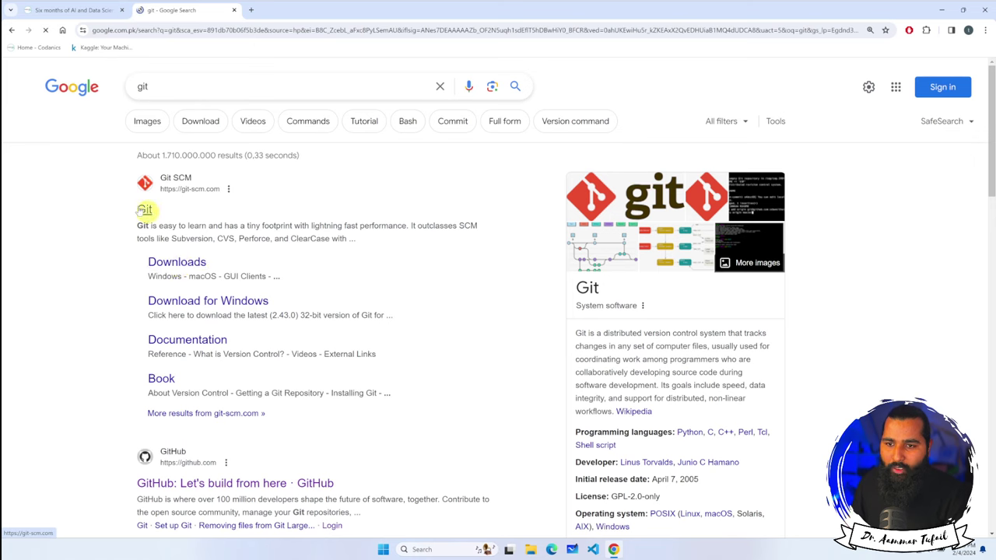
{"action": "left_click", "coordinate": [140, 208]}
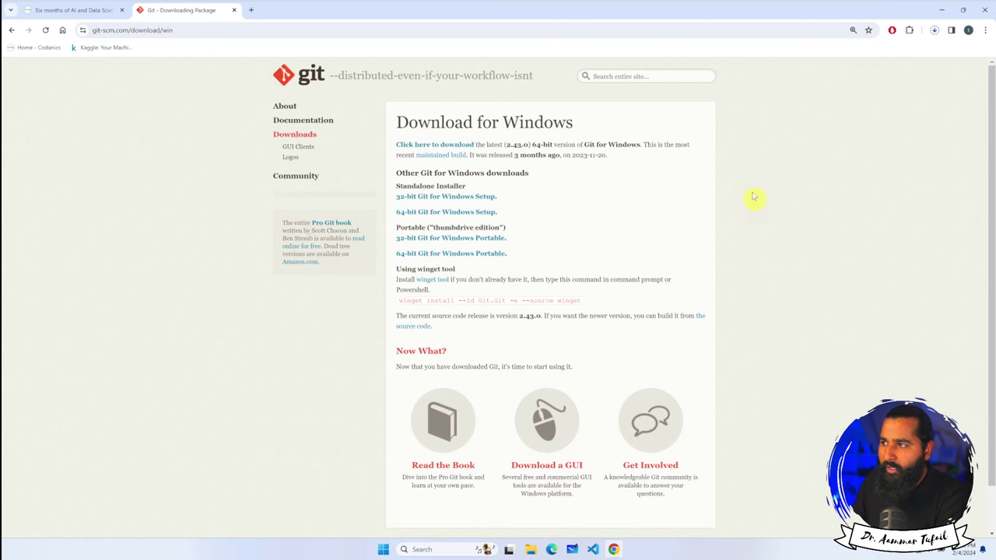
- In a maximized File Explorer window, open the Downloads folder and launch the Git-2.43.0-64-bit installer
{"action": "left_click", "coordinate": [530, 550]}
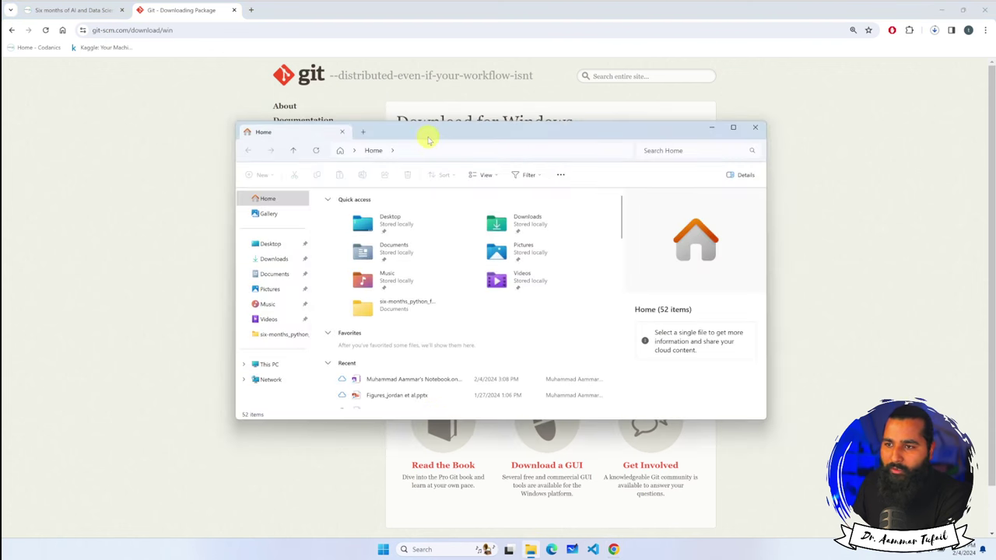
{"action": "double_click", "coordinate": [397, 132]}
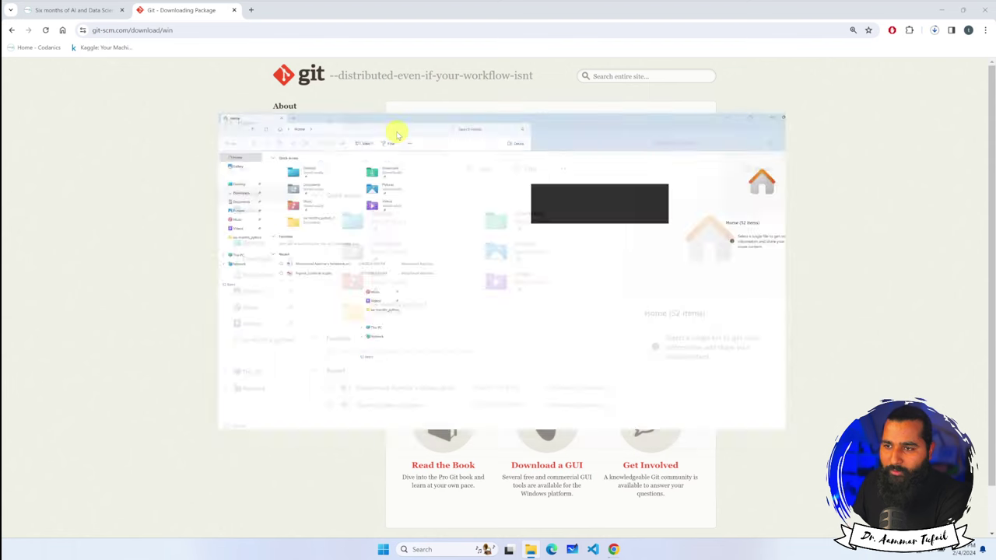
{"action": "left_click", "coordinate": [39, 137]}
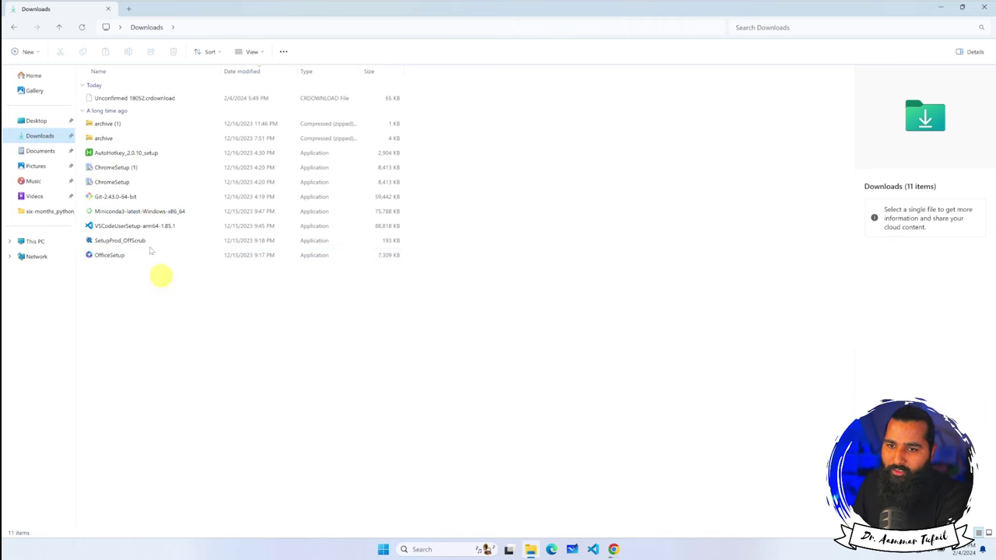
{"action": "left_click", "coordinate": [117, 197]}
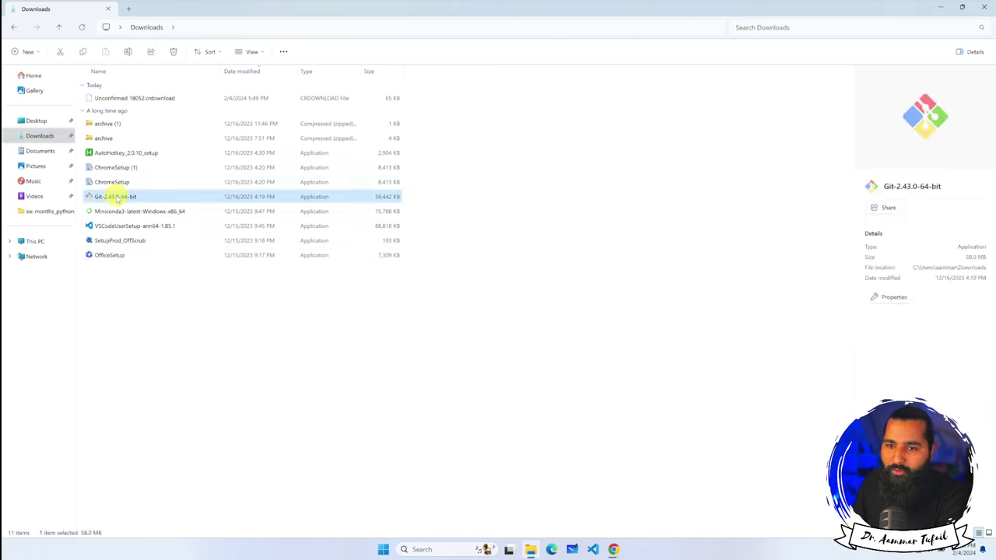
{"action": "right_click", "coordinate": [117, 198]}
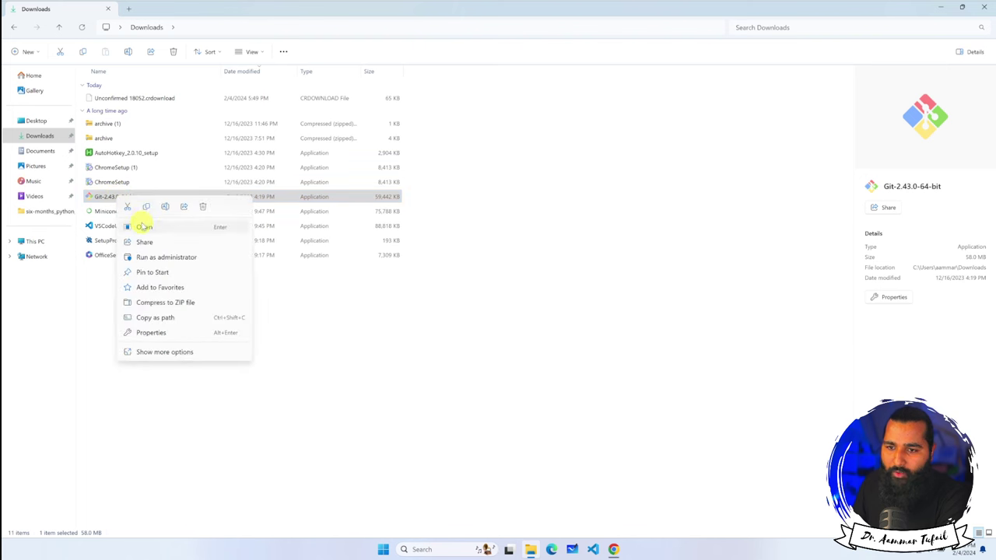
{"action": "left_click", "coordinate": [140, 223]}
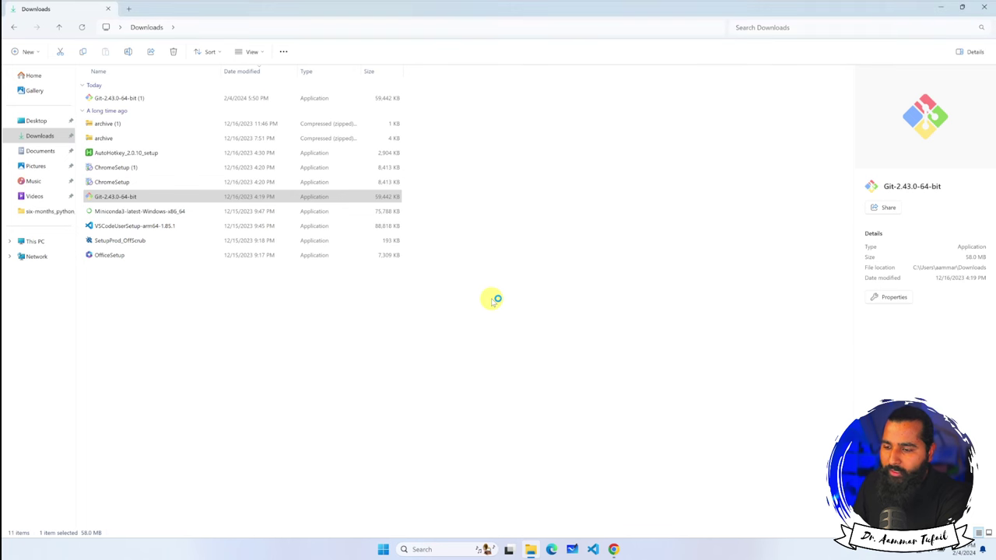
- Switch to Chrome, run the downloaded Git-2.43.0-64-bit (1).exe and allow Git for Windows to make changes to the device
{"action": "left_click", "coordinate": [615, 549]}
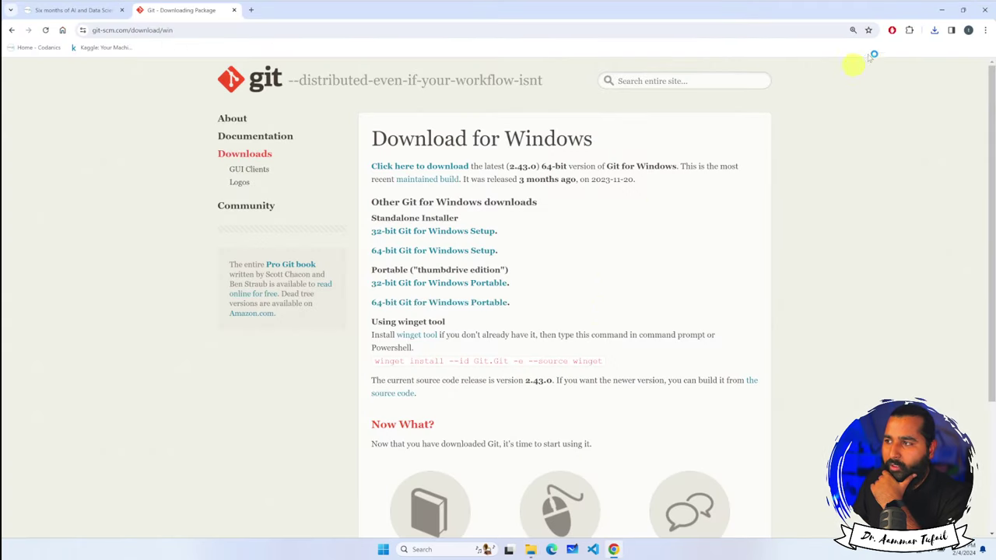
{"action": "left_click", "coordinate": [935, 31]}
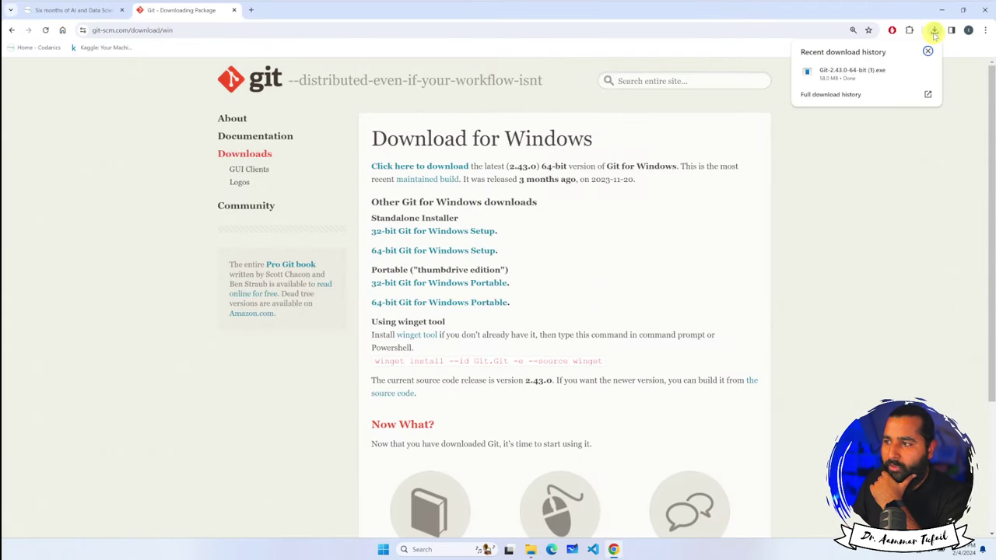
{"action": "left_click", "coordinate": [848, 78]}
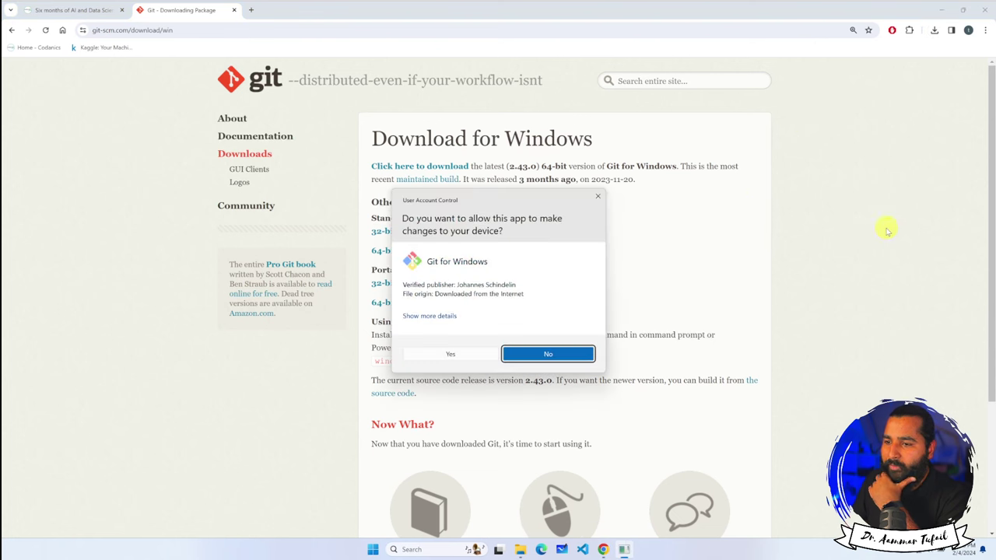
{"action": "left_click", "coordinate": [942, 10]}
{"action": "left_click", "coordinate": [451, 355]}
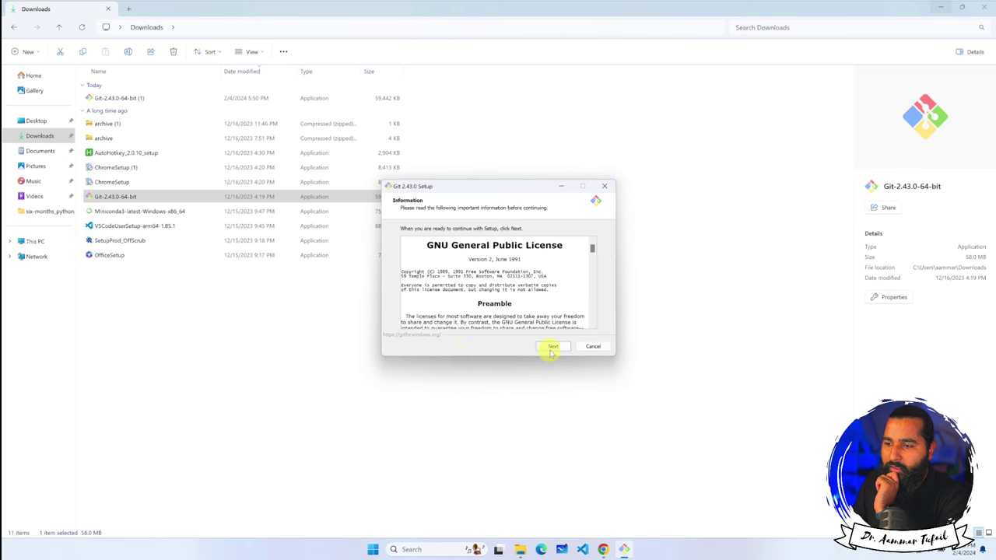
- Proceed past the license, install into the existing C:\Program Files\Git folder, and keep the default components and Start Menu folder
{"action": "left_click", "coordinate": [553, 346]}
{"action": "left_click", "coordinate": [551, 347]}
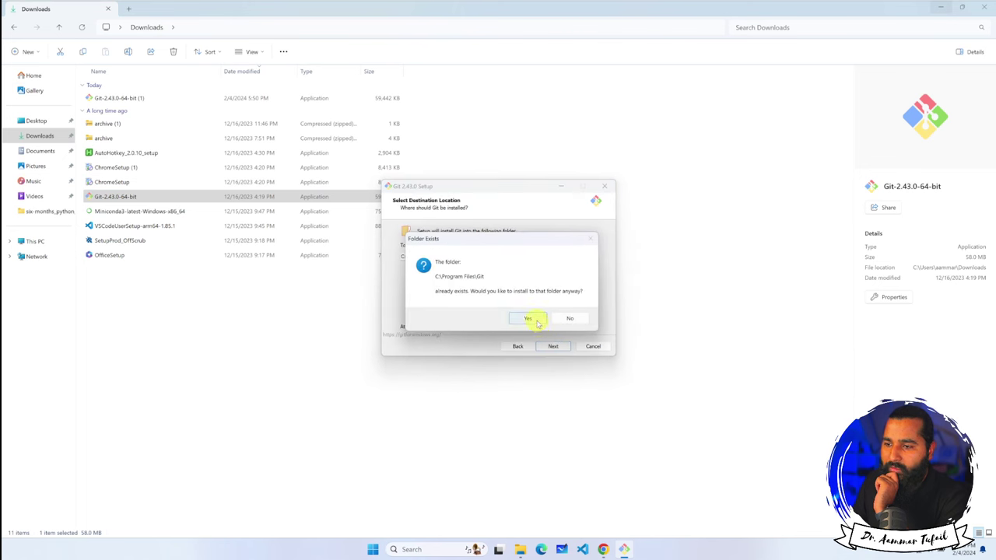
{"action": "left_click", "coordinate": [528, 319]}
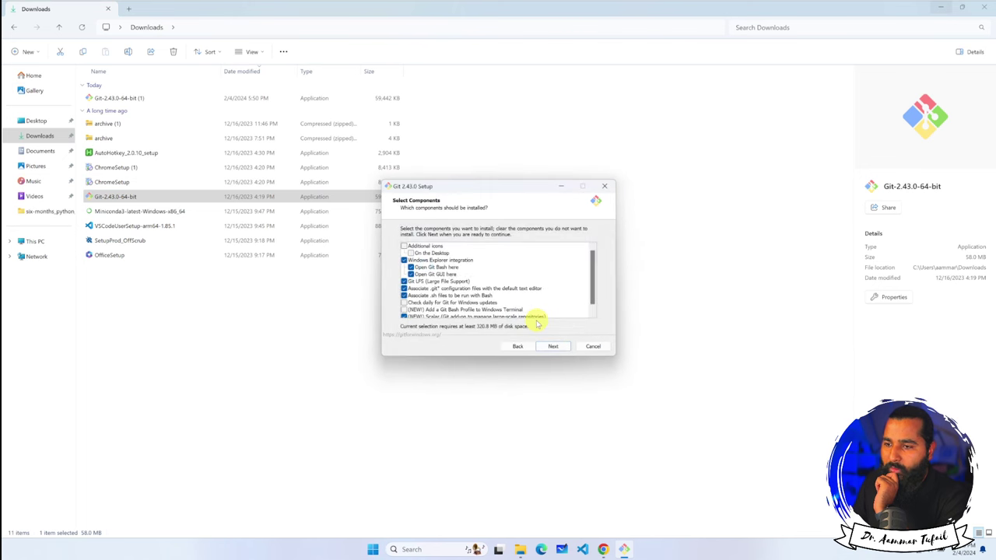
{"action": "left_click", "coordinate": [553, 346]}
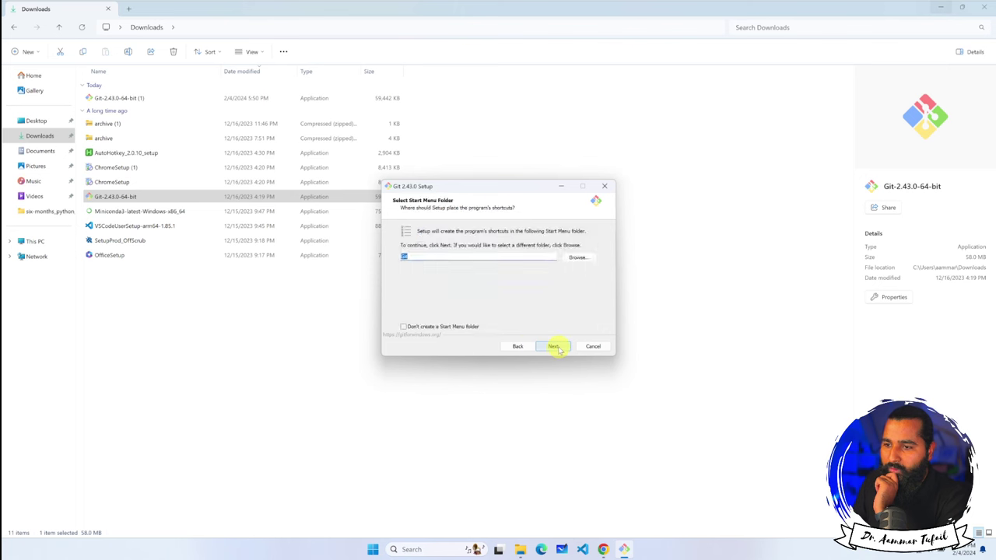
{"action": "left_click", "coordinate": [554, 347]}
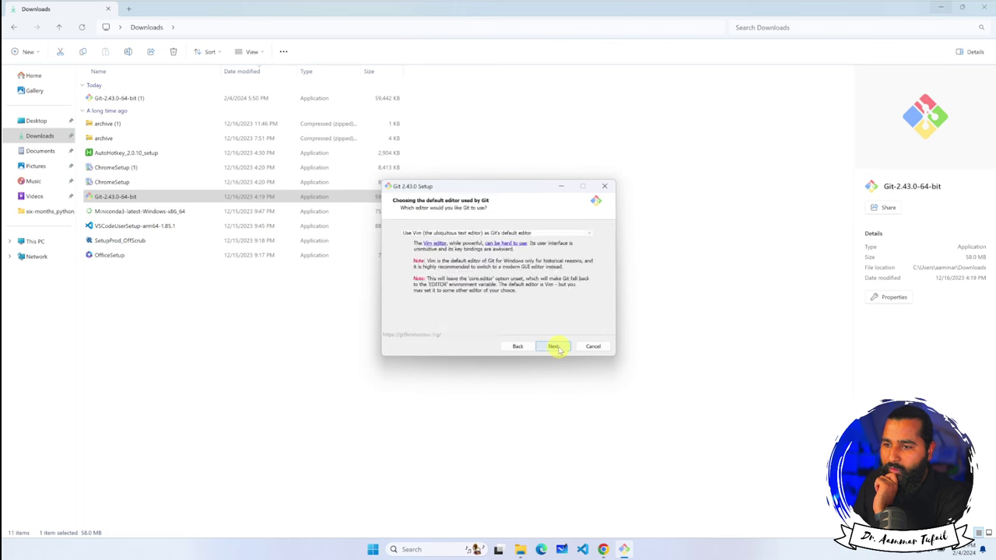
- Keep Vim as Git's default editor and let Git decide the initial branch name for new repositories
{"action": "left_click", "coordinate": [478, 233]}
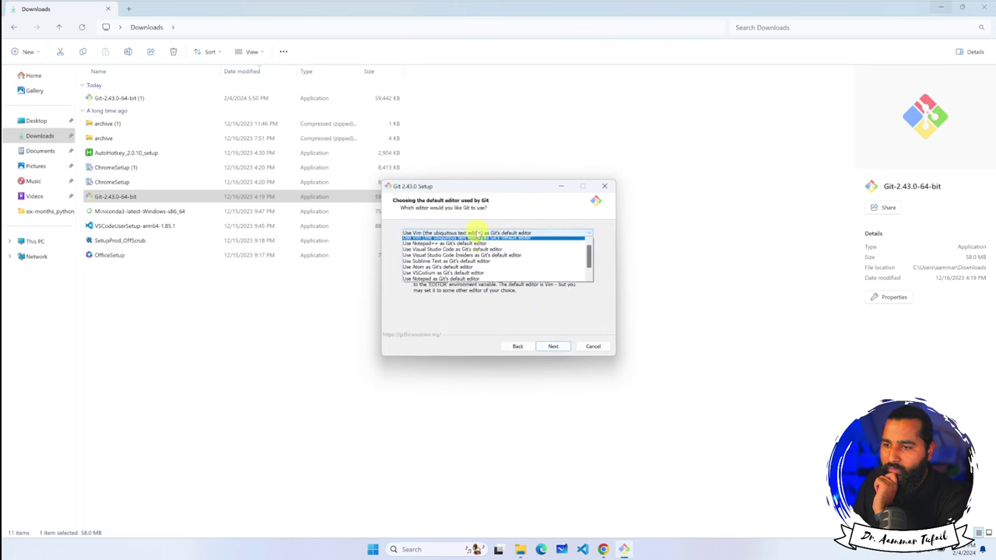
{"action": "left_click", "coordinate": [490, 238]}
{"action": "left_click", "coordinate": [551, 347]}
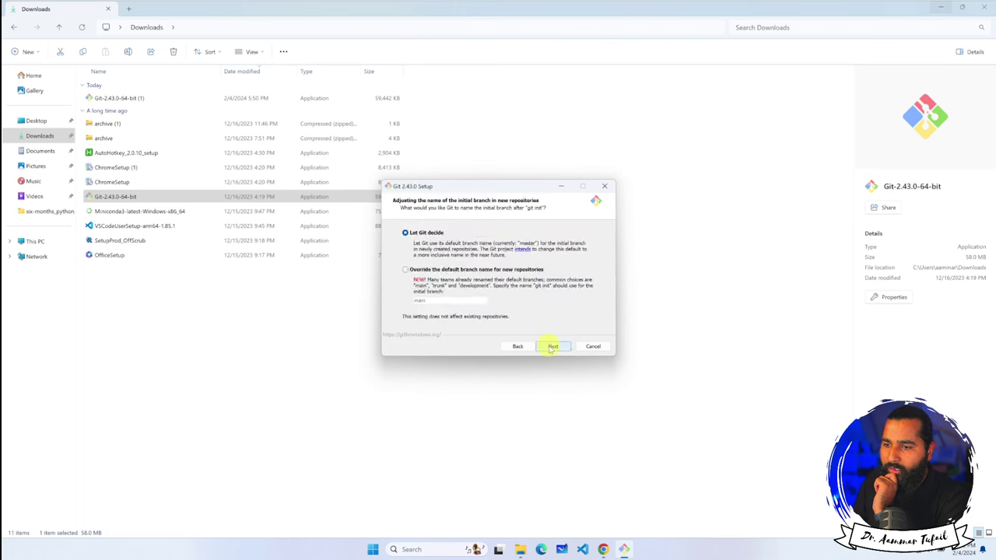
{"action": "left_click", "coordinate": [551, 347]}
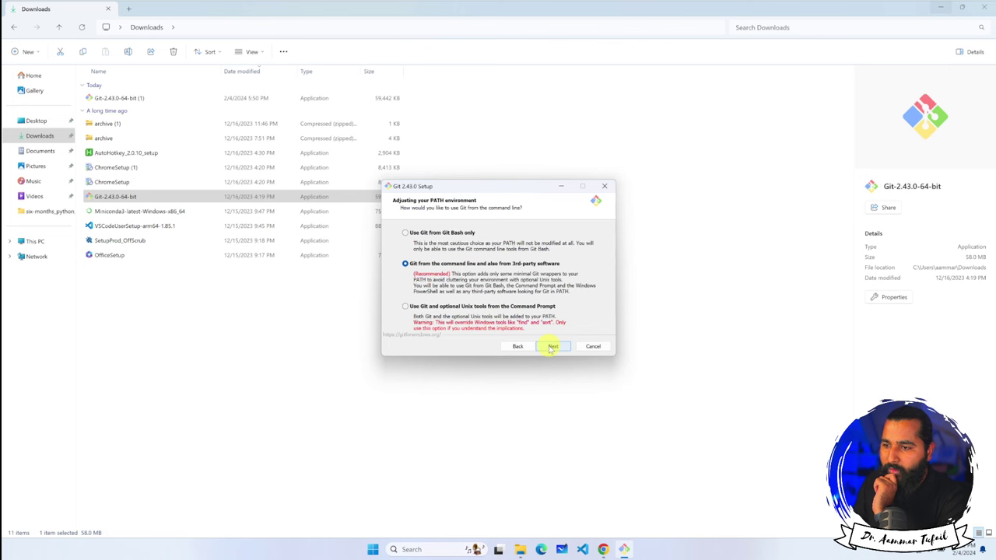
- Accept the default PATH option for command line and 3rd-party software, and the OpenSSL library for HTTPS connections
{"action": "left_click", "coordinate": [551, 347]}
{"action": "left_click", "coordinate": [550, 347]}
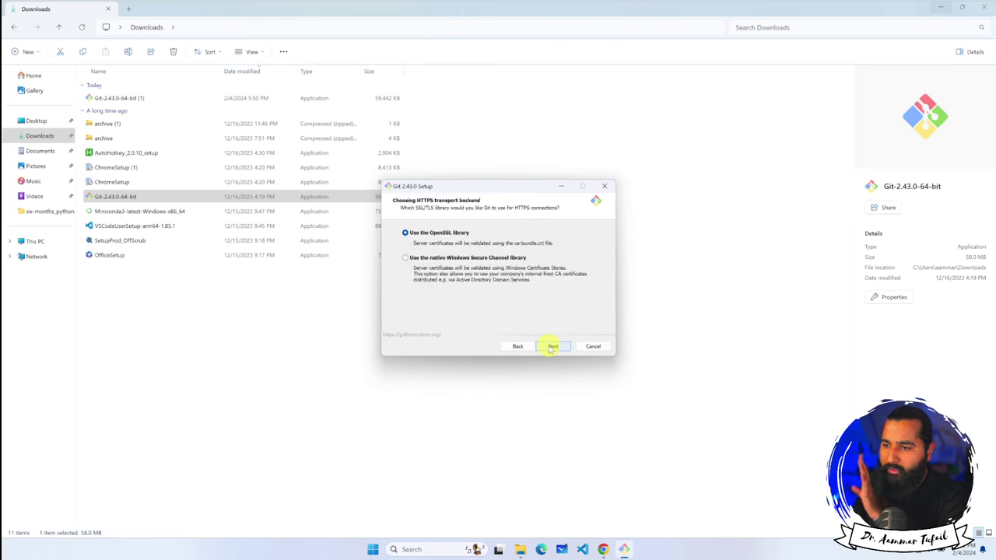
{"action": "left_click", "coordinate": [551, 347]}
{"action": "left_click", "coordinate": [551, 347]}
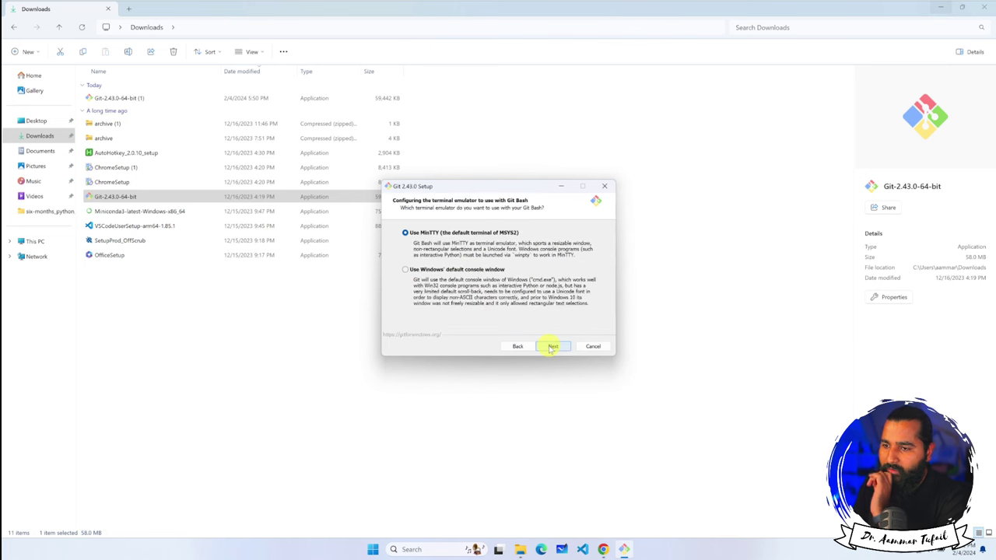
- Keep the defaults MinTTY, Git Credential Manager and file system caching, and start the Git installation
{"action": "left_click", "coordinate": [551, 347]}
{"action": "left_click", "coordinate": [551, 347]}
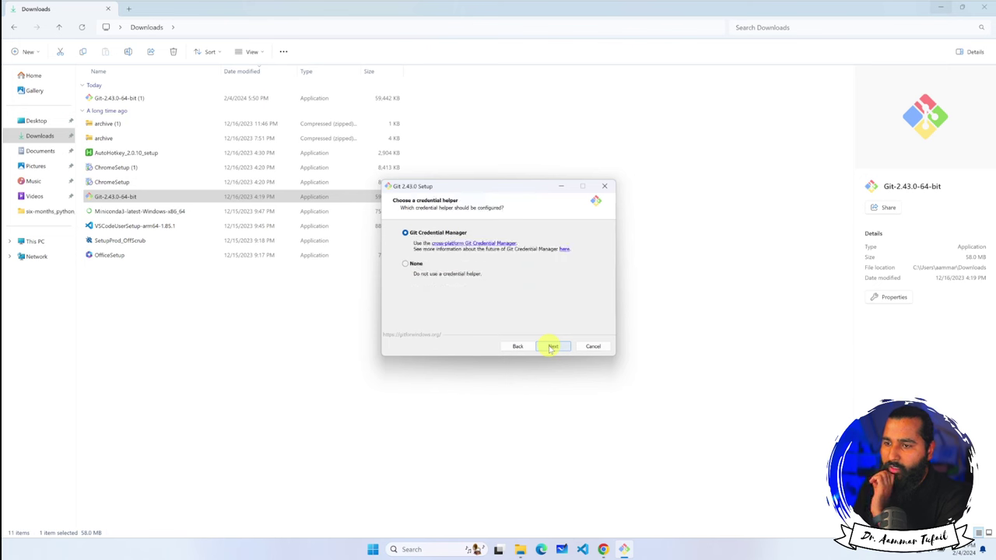
{"action": "left_click", "coordinate": [550, 347]}
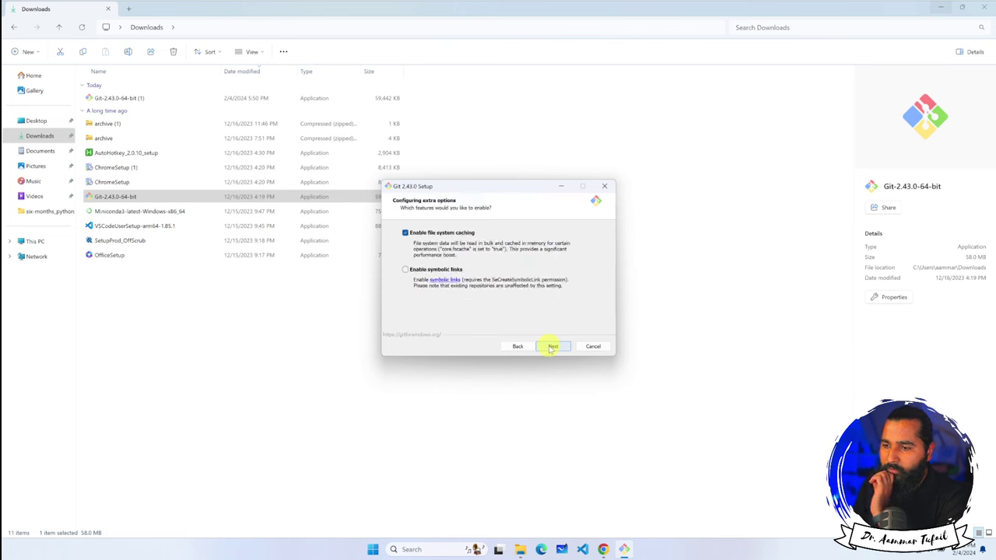
{"action": "left_click", "coordinate": [551, 347]}
{"action": "left_click", "coordinate": [551, 347]}
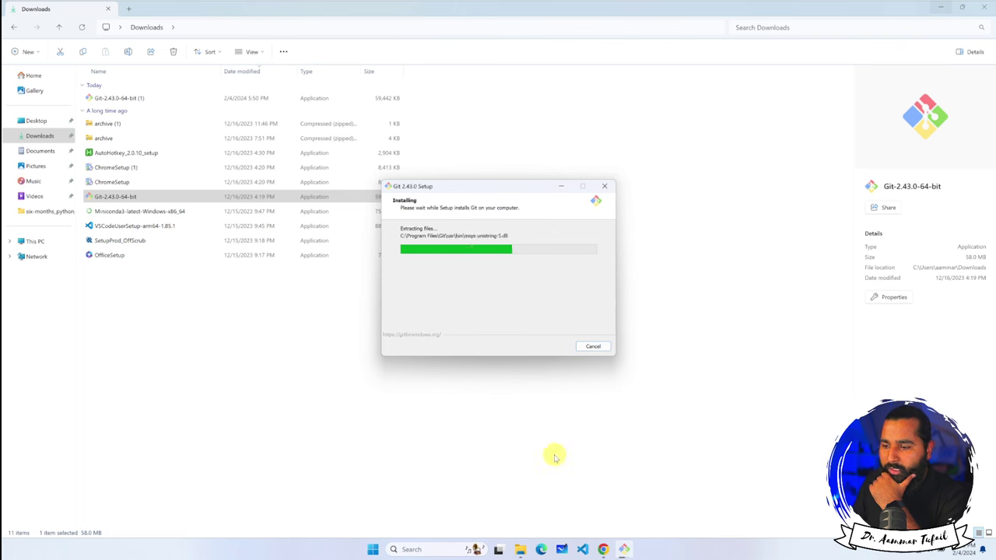
- Switch to Visual Studio Code and open its Source Control view
{"action": "left_click", "coordinate": [582, 549]}
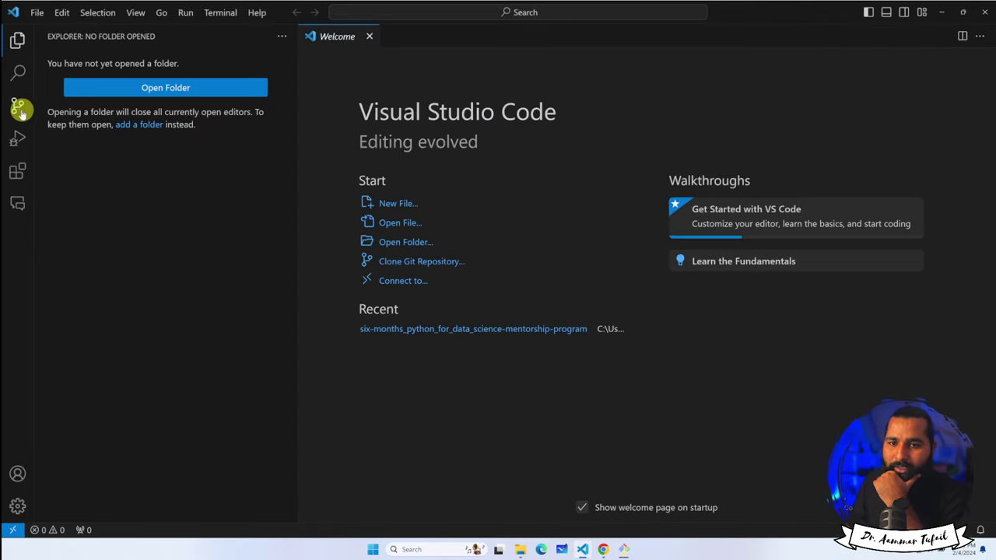
{"action": "left_click", "coordinate": [18, 107]}
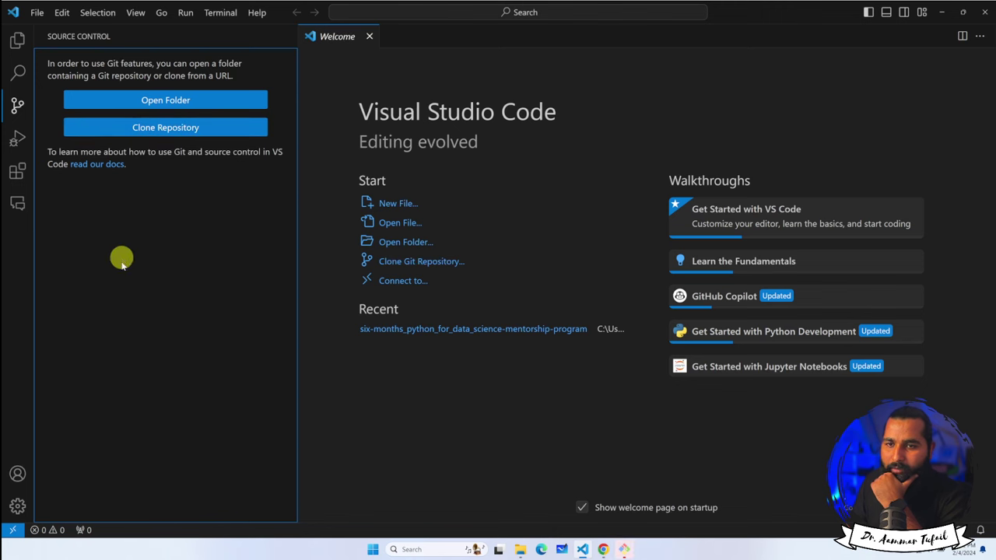
- Return to the Git setup wizard, finish it, and dismiss the app chooser for the release notes HTML file
{"action": "left_click", "coordinate": [623, 550]}
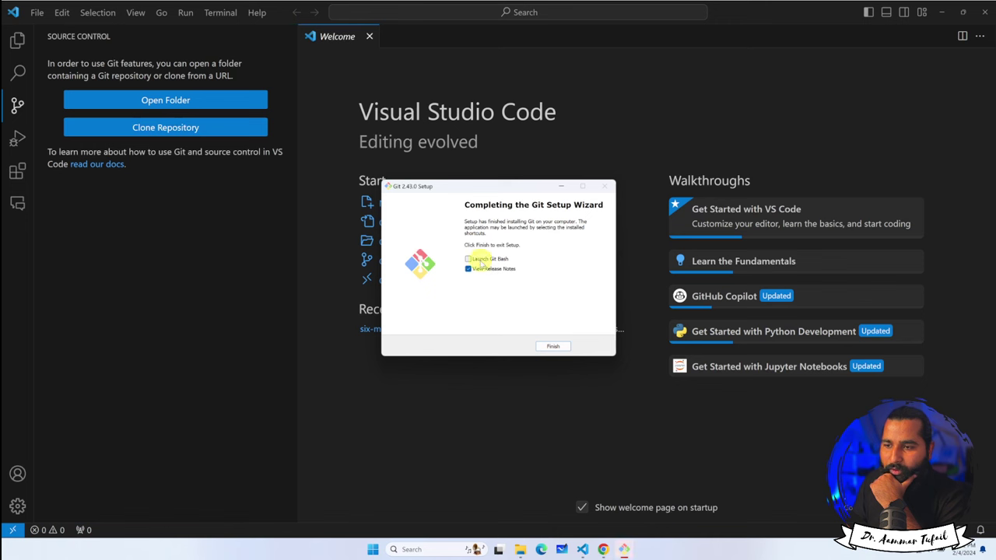
{"action": "left_click", "coordinate": [553, 347]}
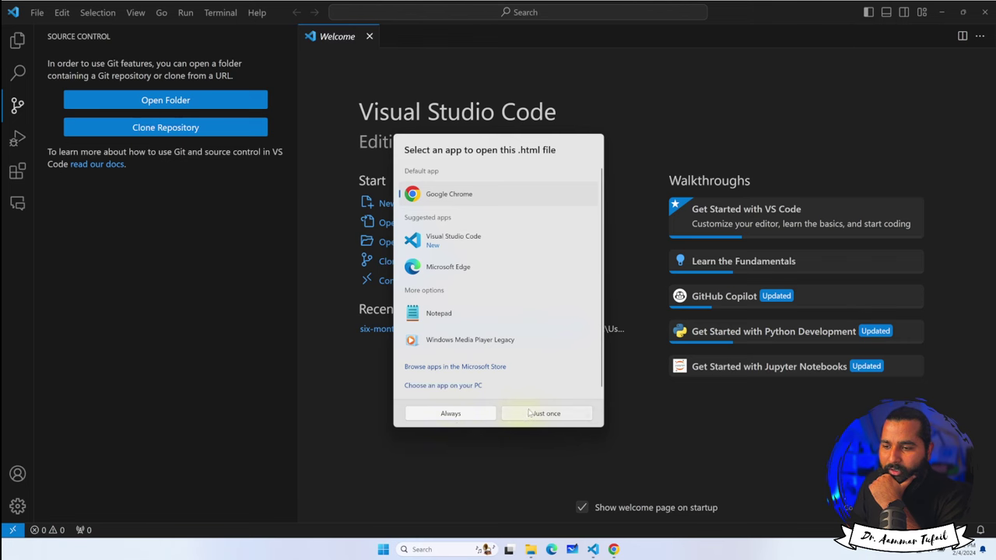
{"action": "left_click", "coordinate": [325, 228]}
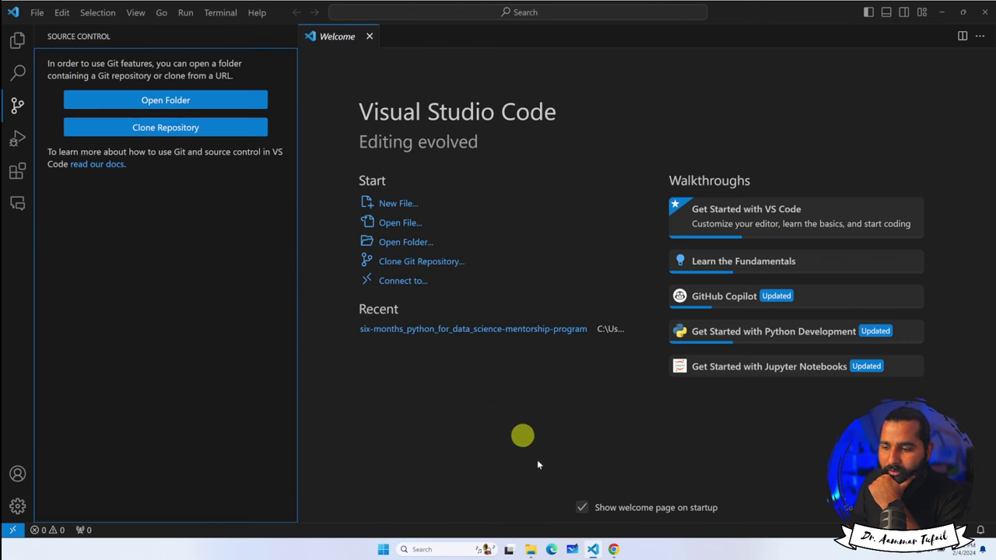
- Minimize Visual Studio Code and close the File Explorer window showing the Downloads folder
{"action": "left_click", "coordinate": [593, 549]}
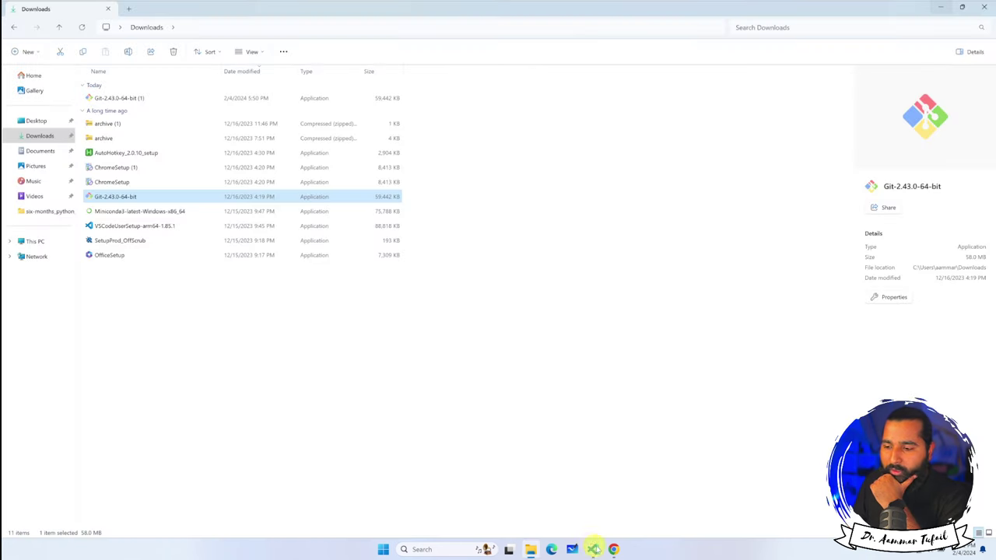
{"action": "left_click", "coordinate": [982, 9]}
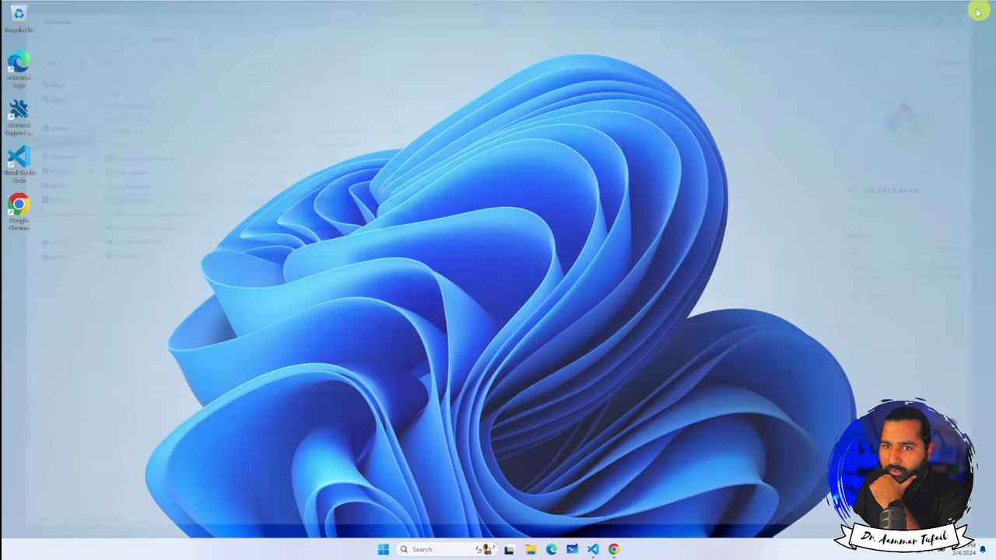